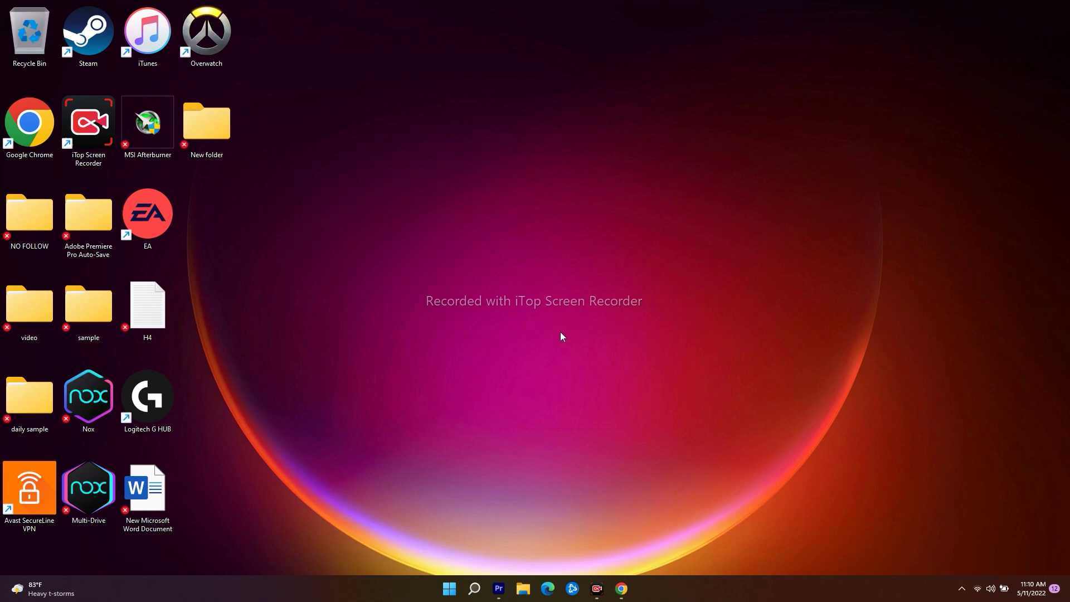
Load roblox.com in a new incognito Chrome tab, going through the Google homepage first.
left_click(625, 590)
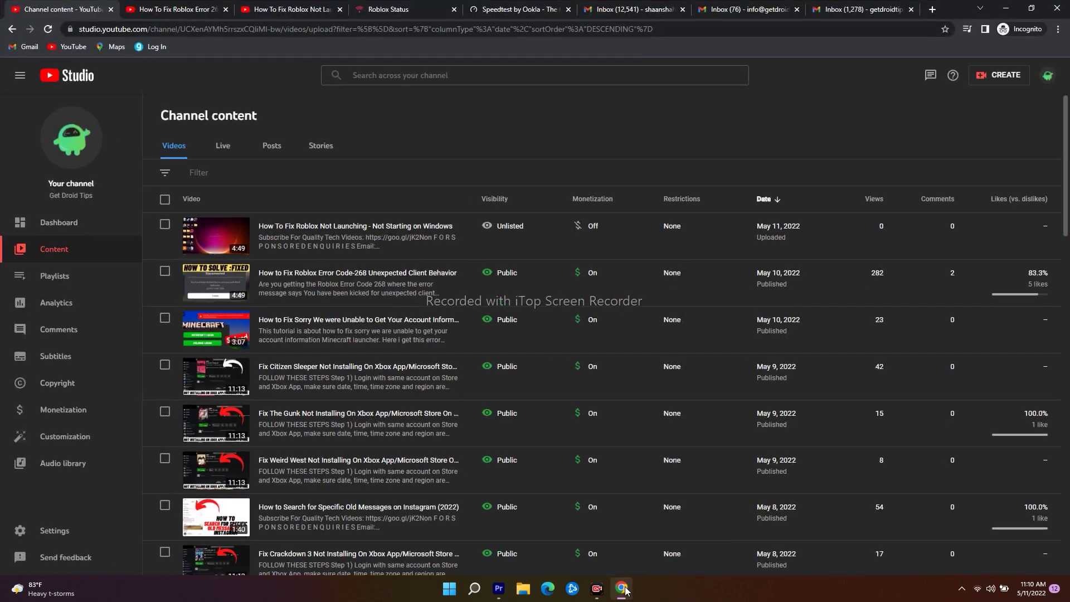
left_click(932, 9)
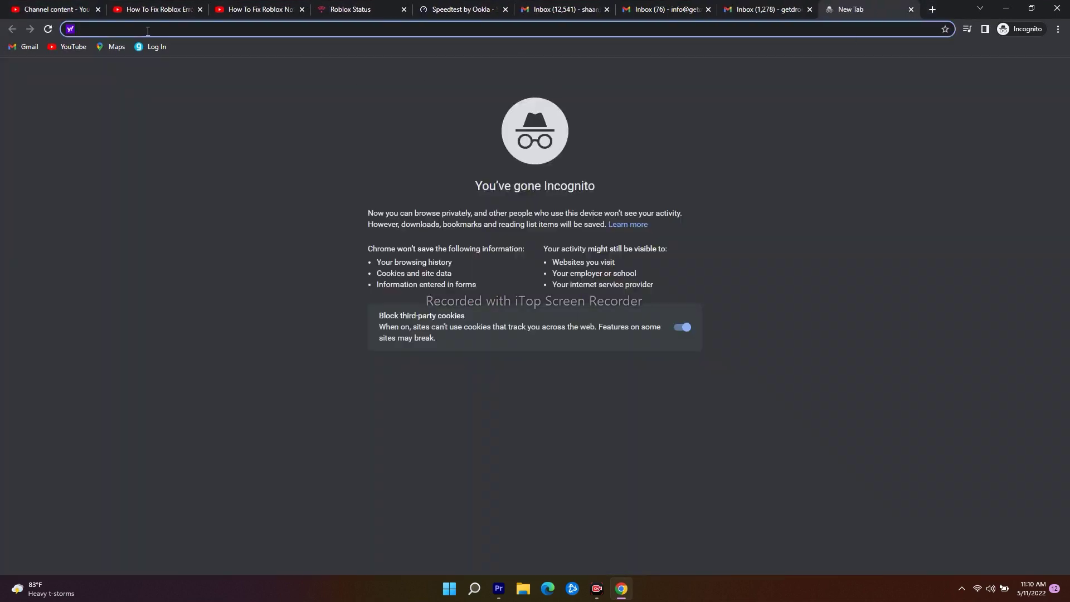
type("google")
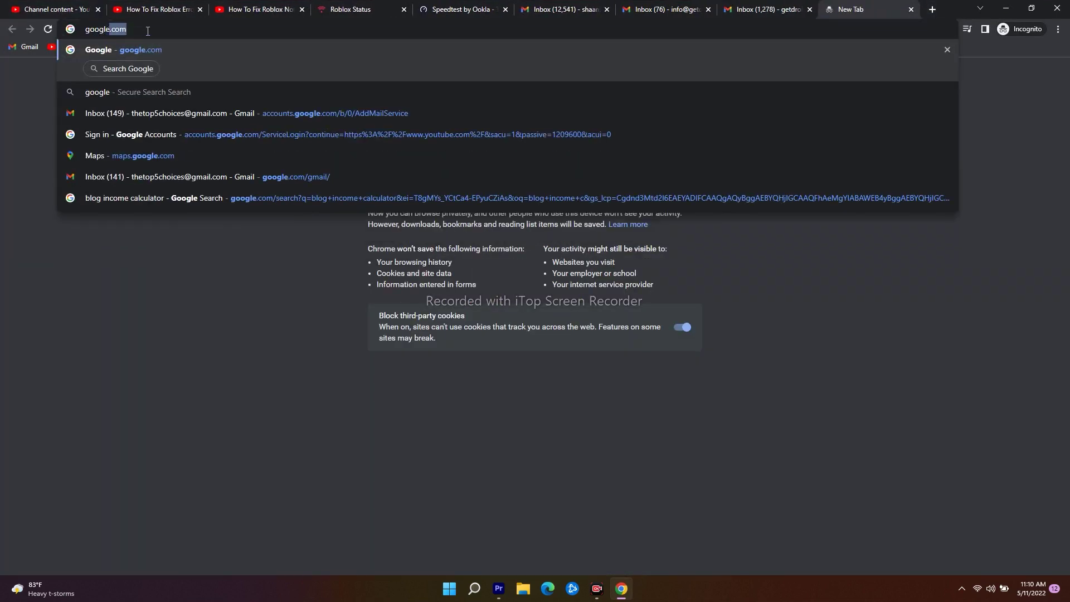
key("Return")
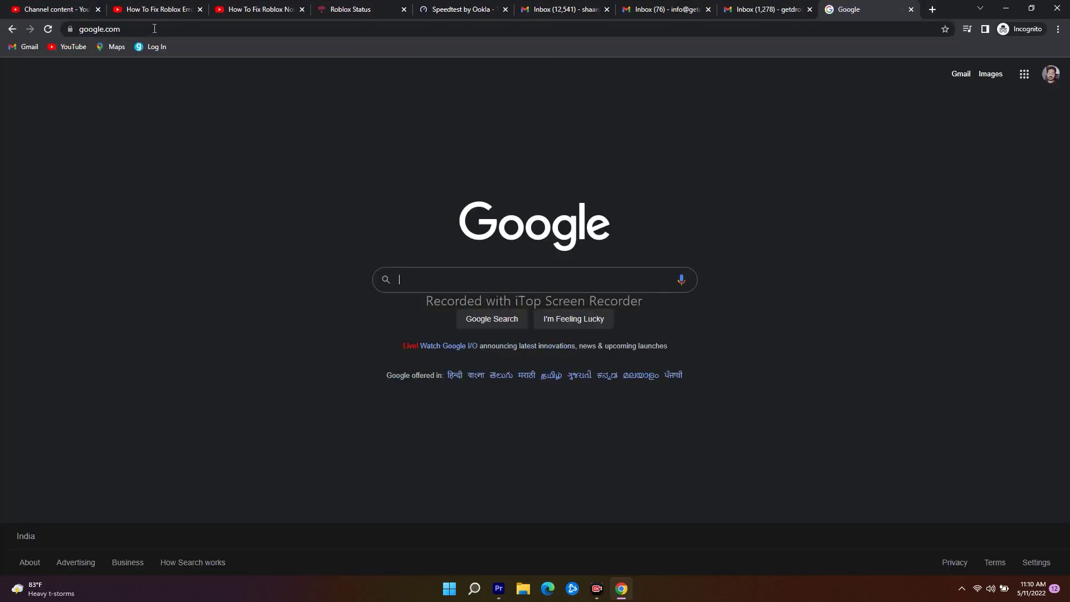
left_click(189, 31)
key("BackSpace")
type("roblox.com")
key("Return")
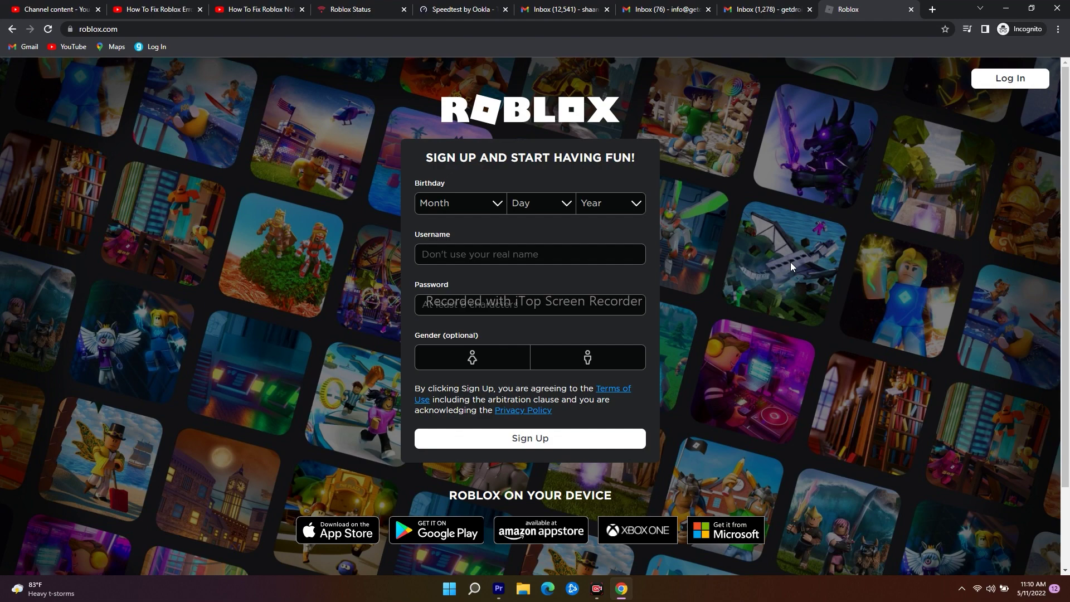
Close the Roblox tab, minimize Chrome from the YouTube Studio tab, and check the hidden tray icons.
left_click(911, 9)
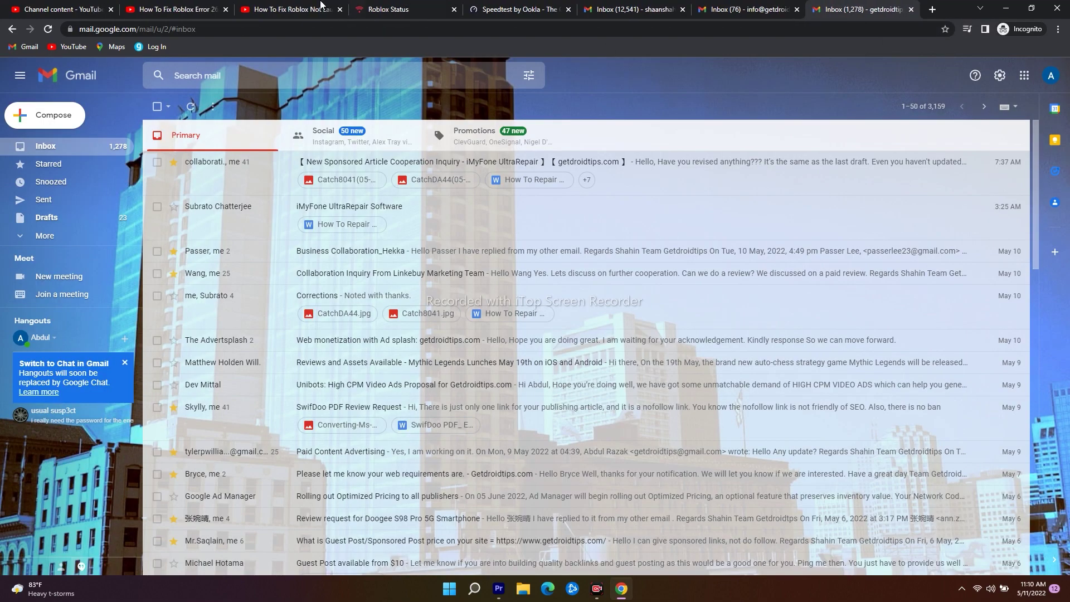
left_click(62, 9)
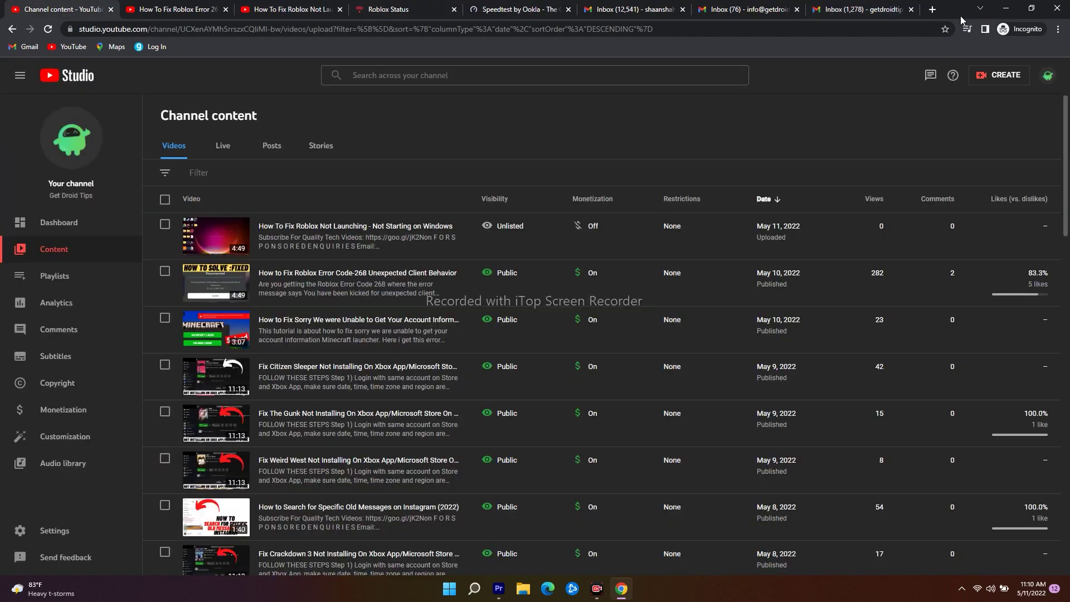
left_click(1006, 8)
left_click(961, 588)
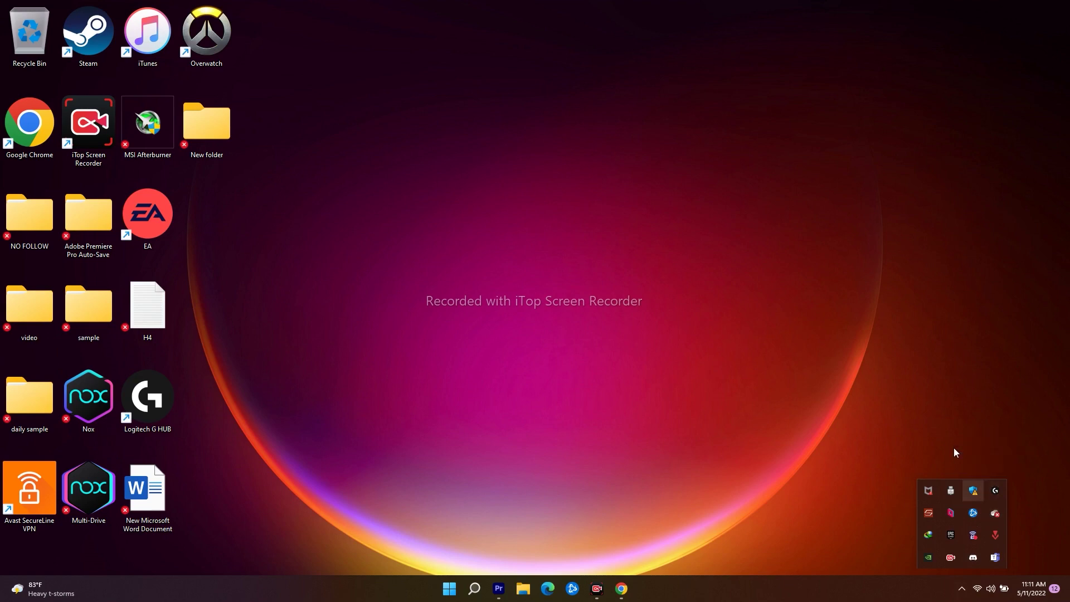
left_click(930, 418)
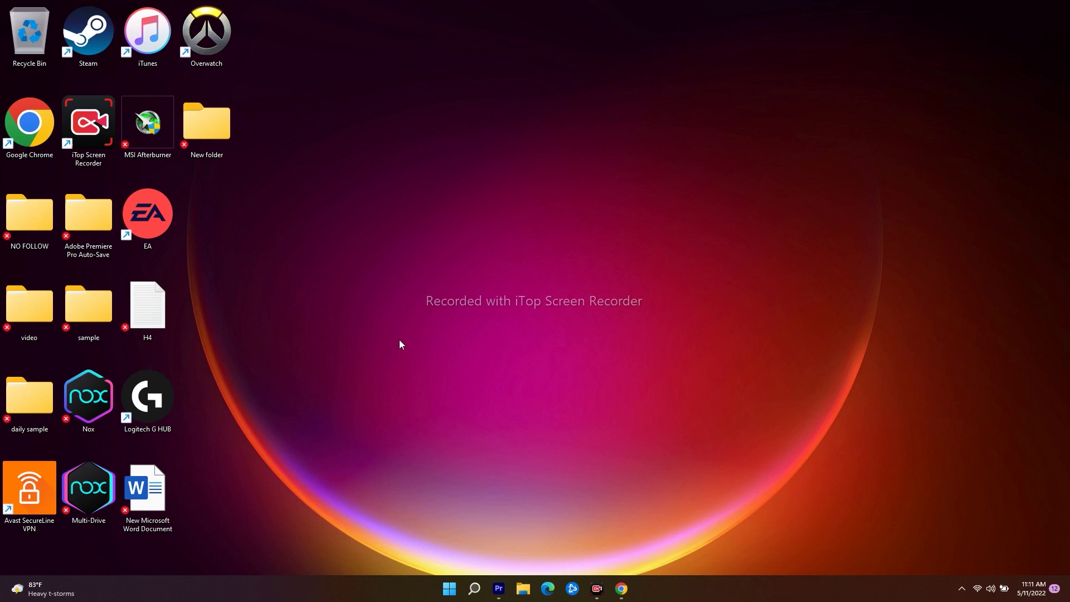
Search 'defa' in Windows search and open the Default apps settings.
left_click(475, 589)
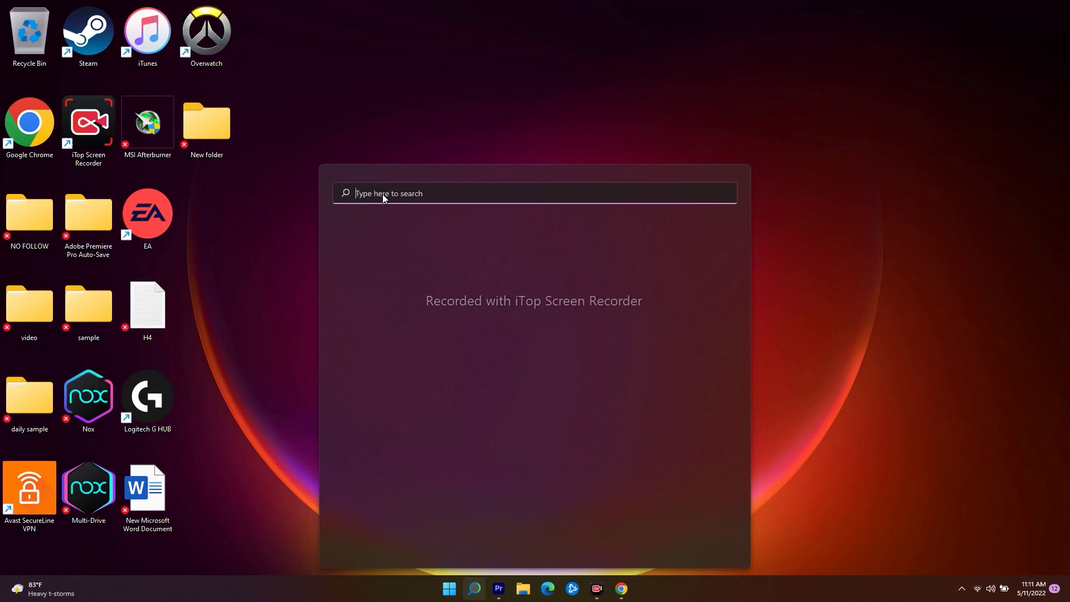
type("de")
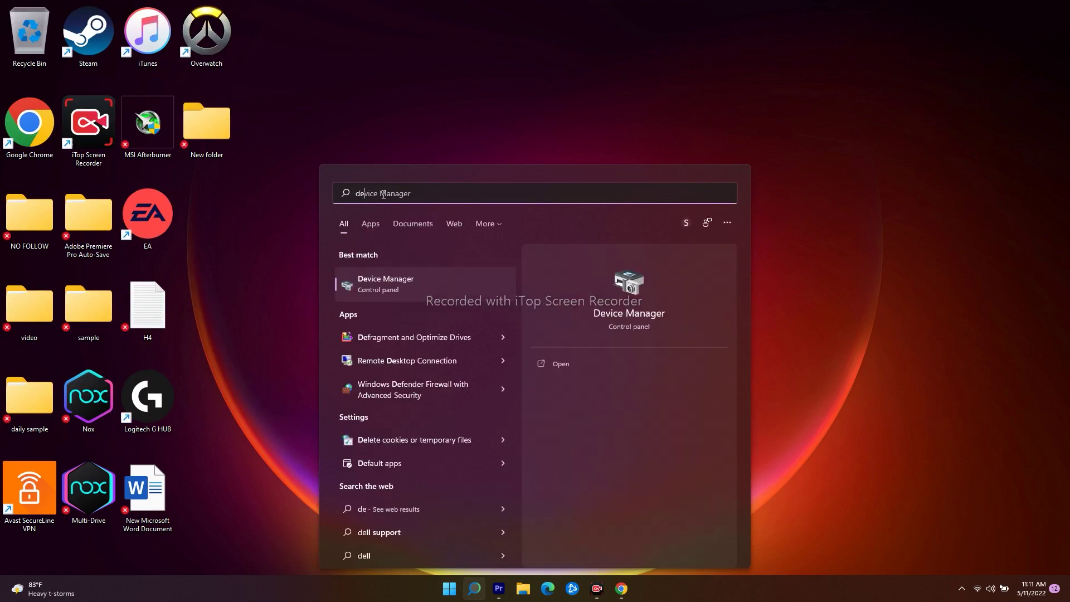
type("fault apps")
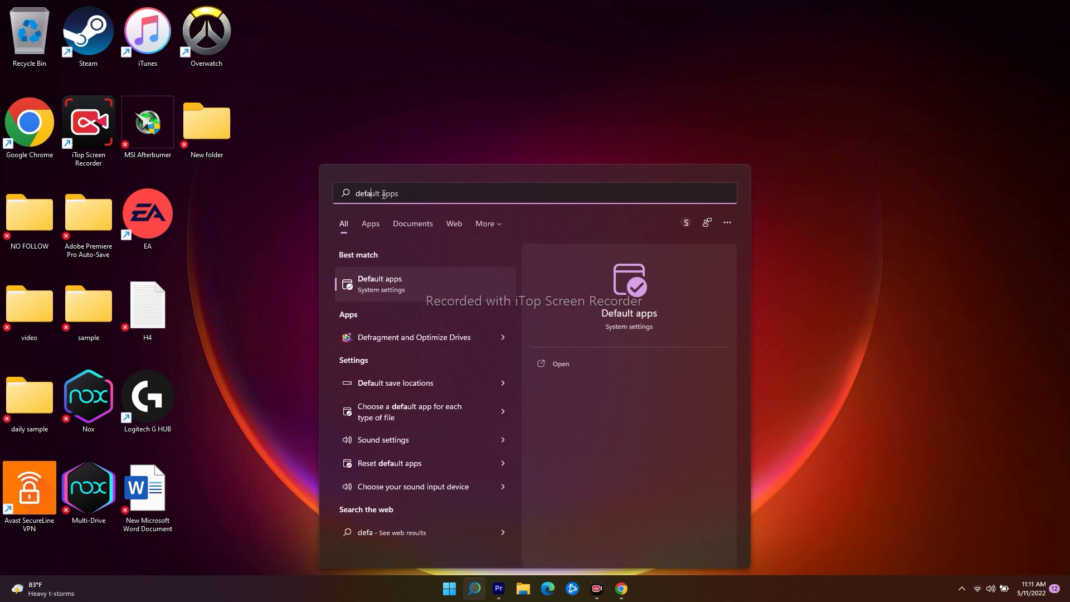
left_click(420, 282)
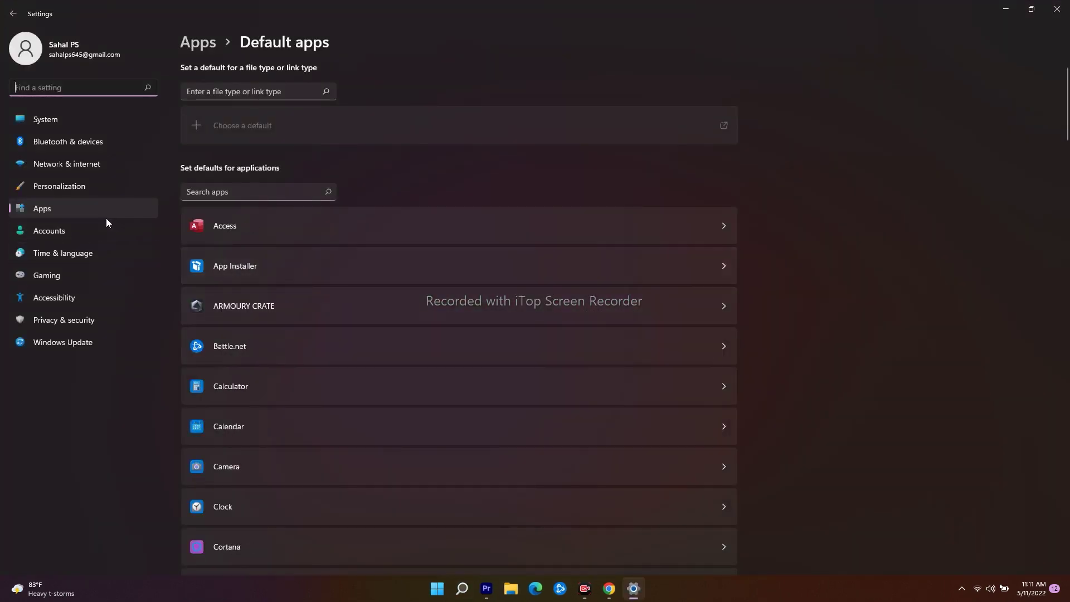
Make Google Chrome the default browser for .htm and .html, then return to Chrome.
left_click(259, 198)
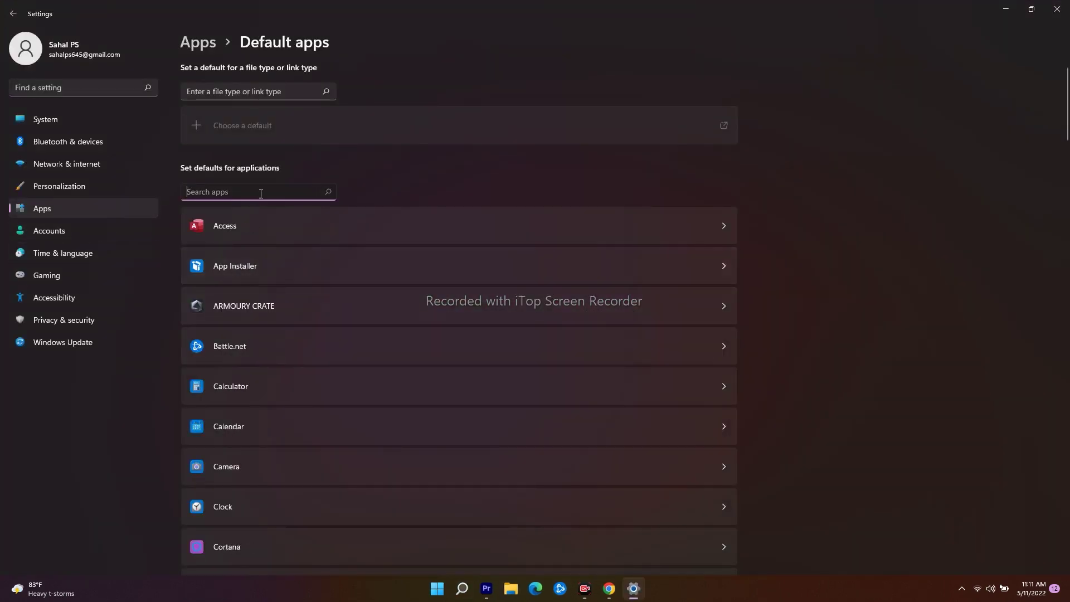
type("goo")
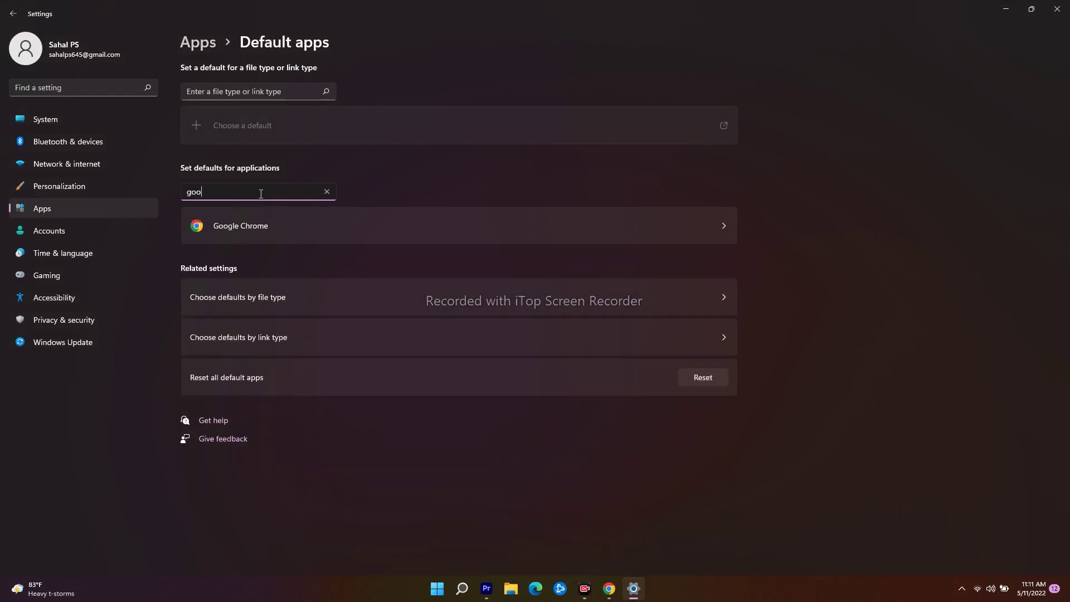
left_click(545, 223)
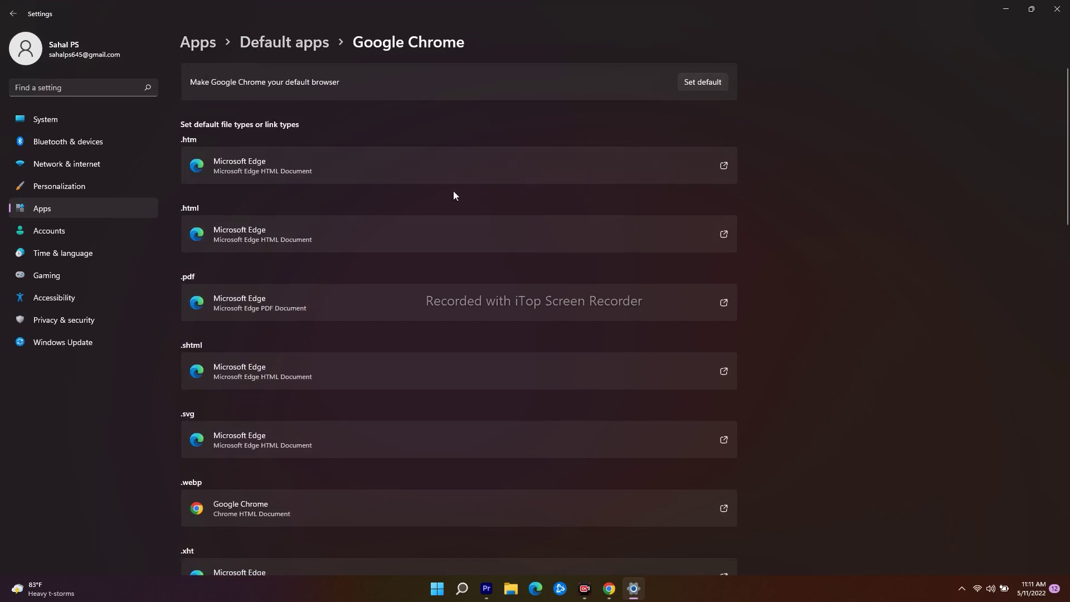
scroll(448, 192, "down", 10)
scroll(448, 192, "up", 5)
scroll(445, 196, "up", 5)
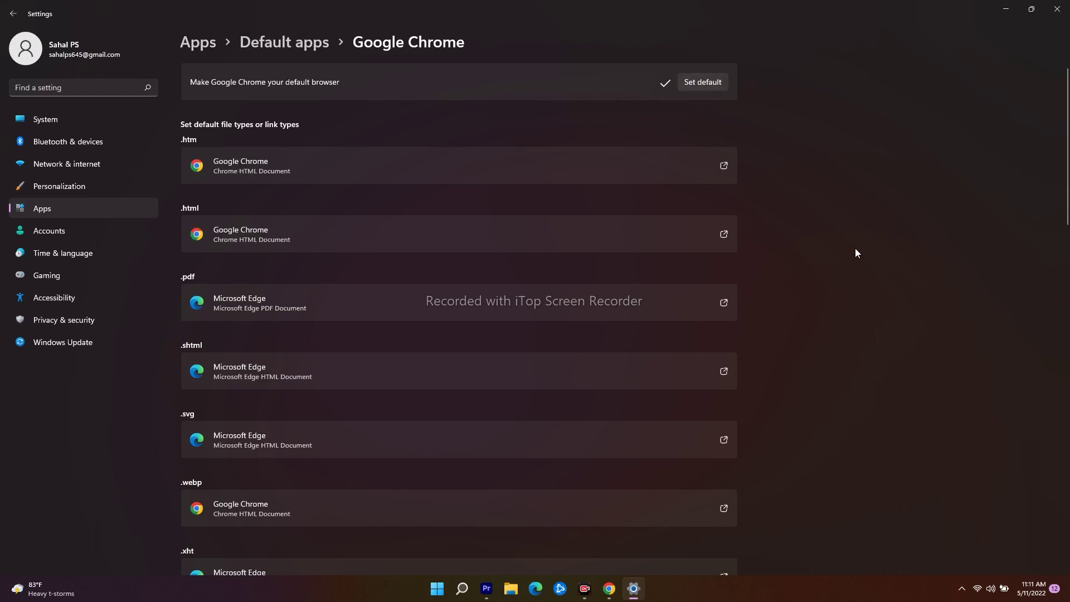
left_click(998, 15)
left_click(608, 588)
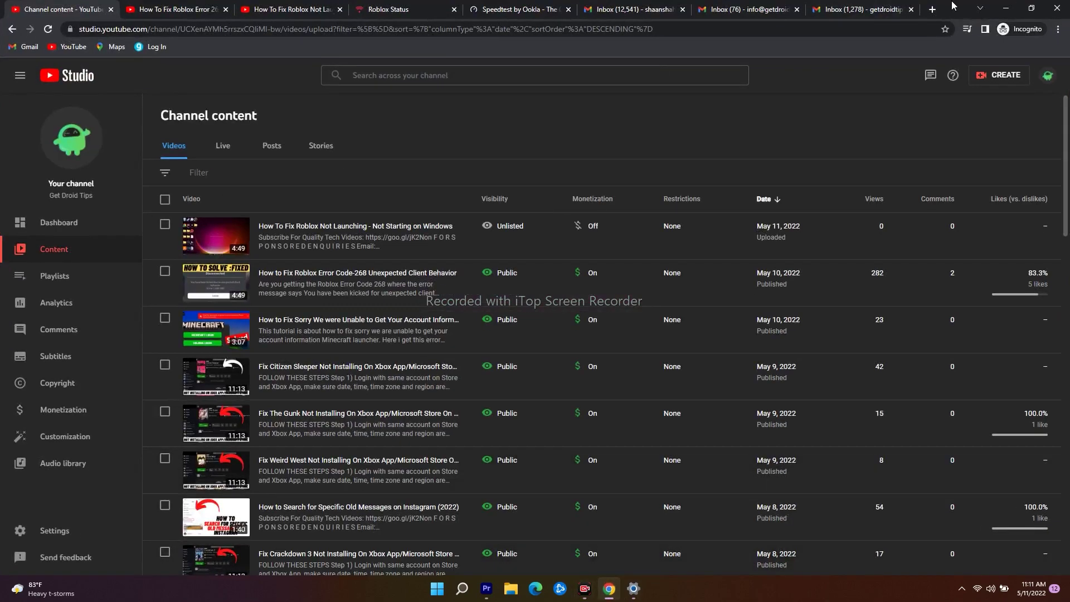
Load roblox.com in a new incognito tab.
left_click(932, 10)
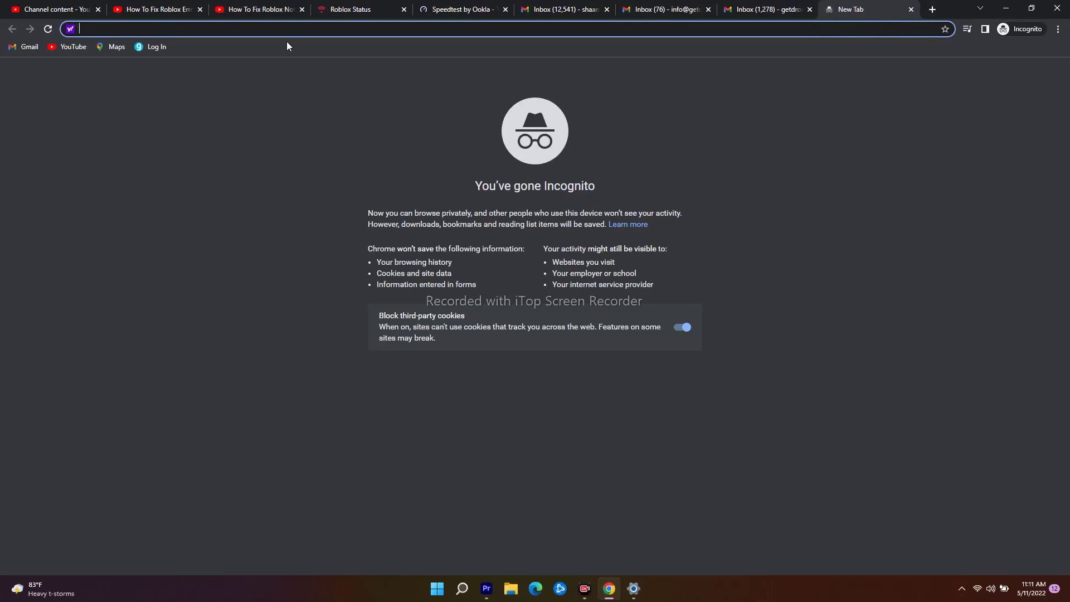
type("go")
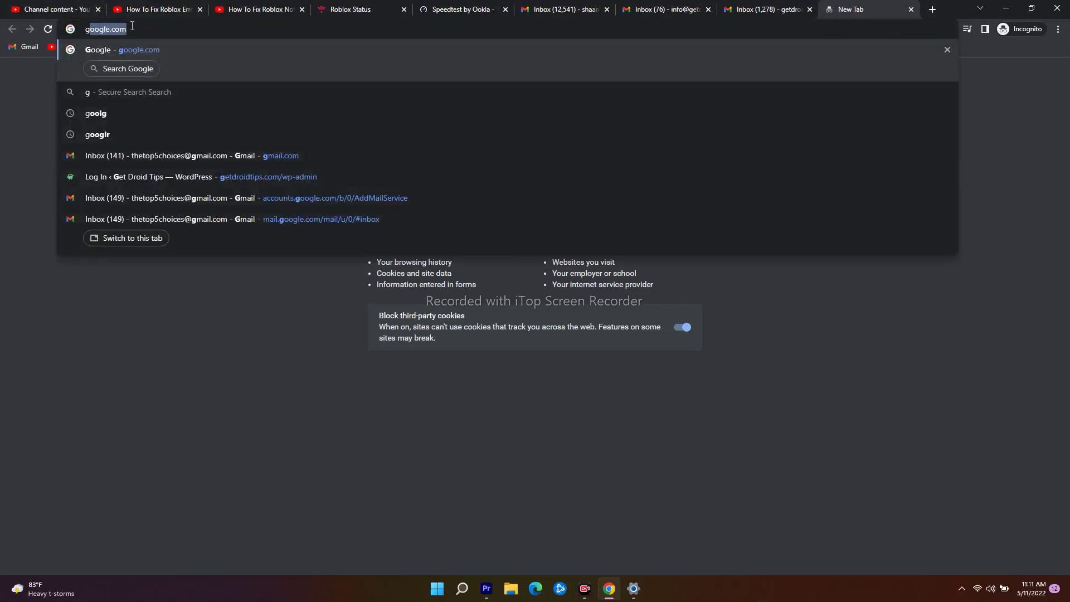
key("BackSpace")
key("BackSpace")
key("BackSpace")
type("r")
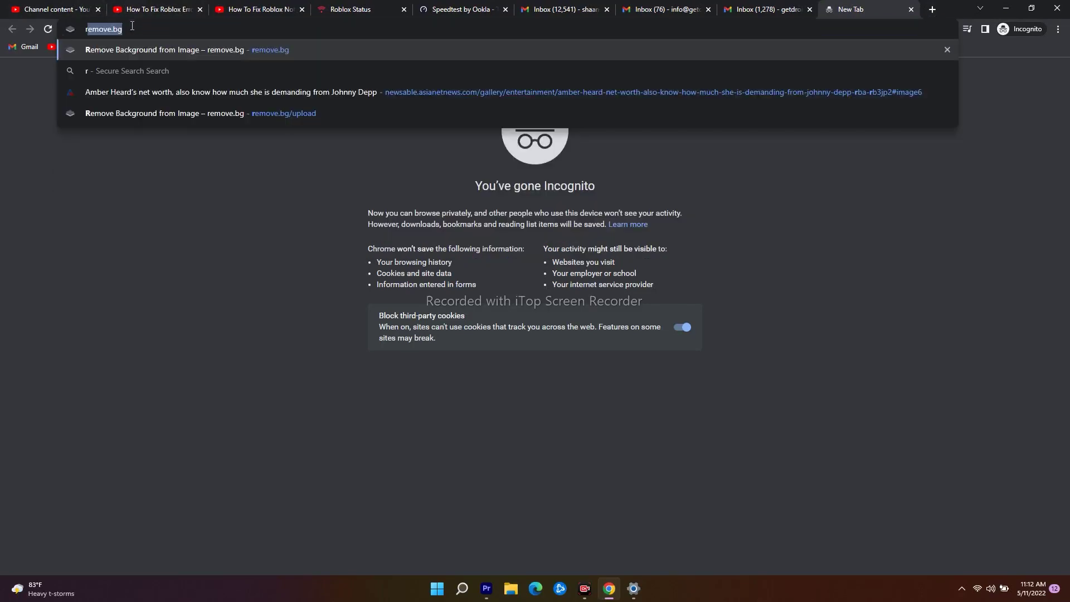
type("oblox.com")
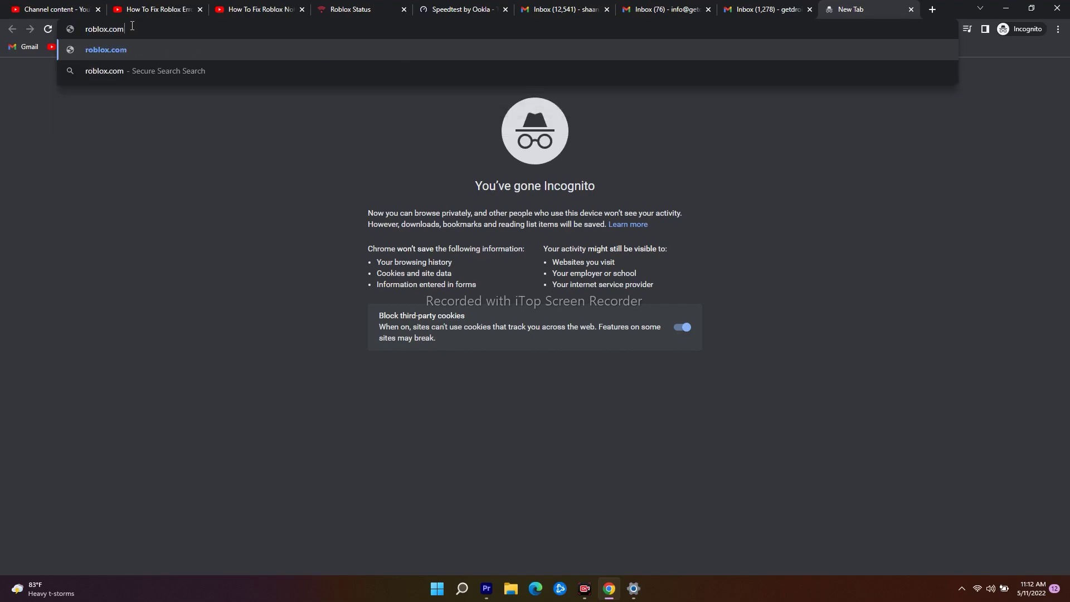
key("Return")
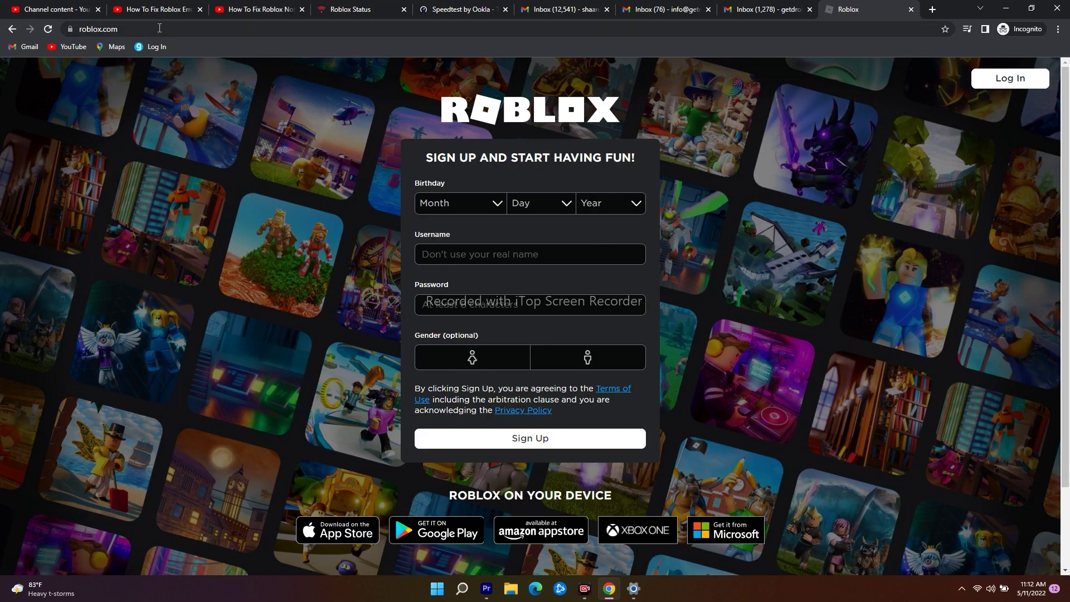
Replace the address with google.com, then close that tab and minimize Chrome.
left_click(159, 28)
type("goog")
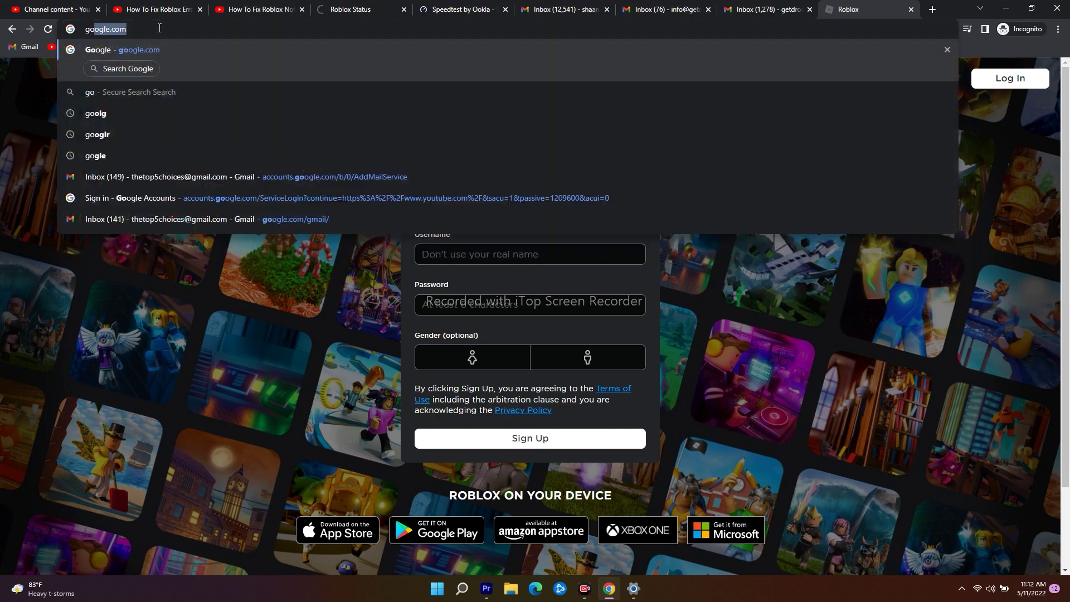
type("e")
key("BackSpace")
type("le")
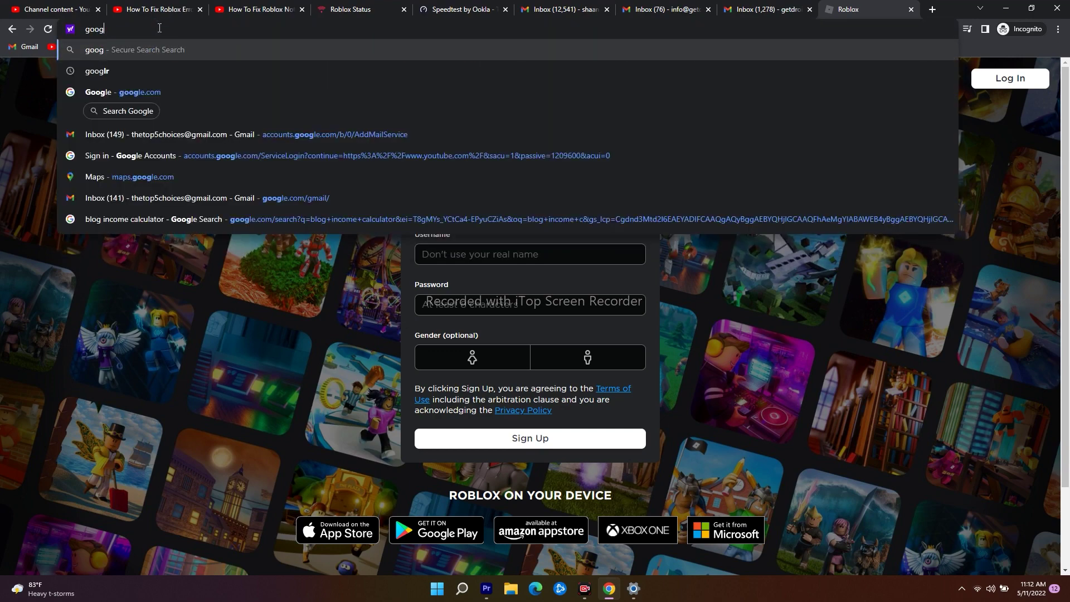
key("Return")
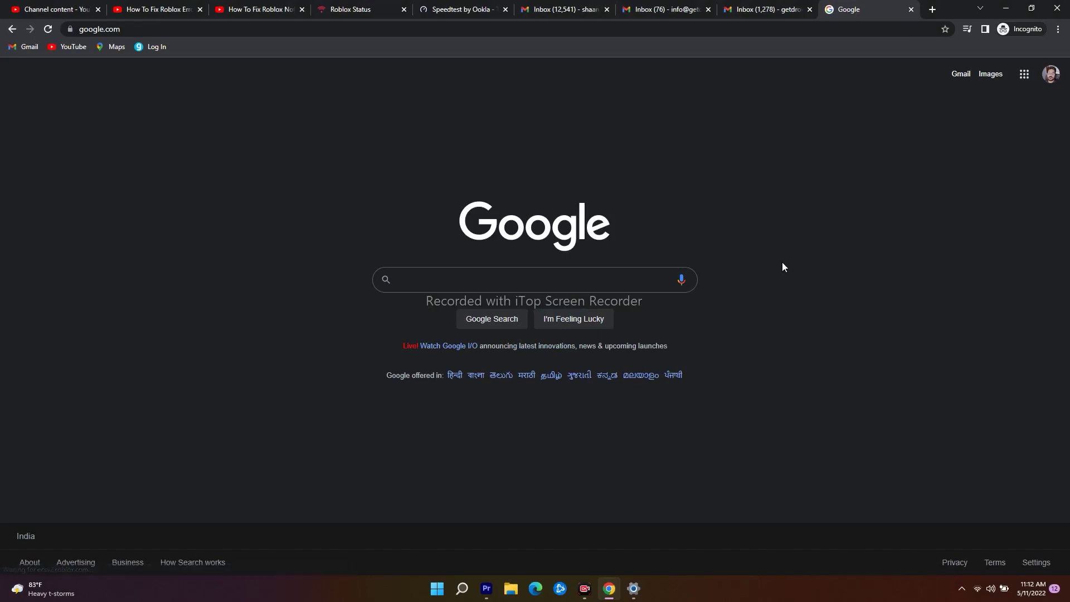
left_click(911, 9)
left_click(1006, 8)
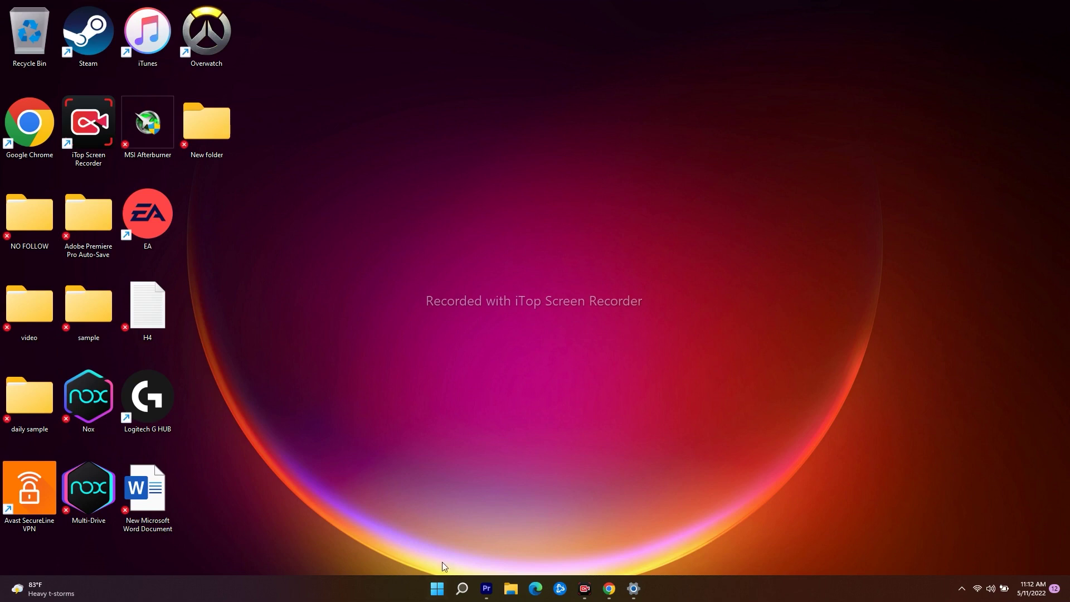
right_click(438, 591)
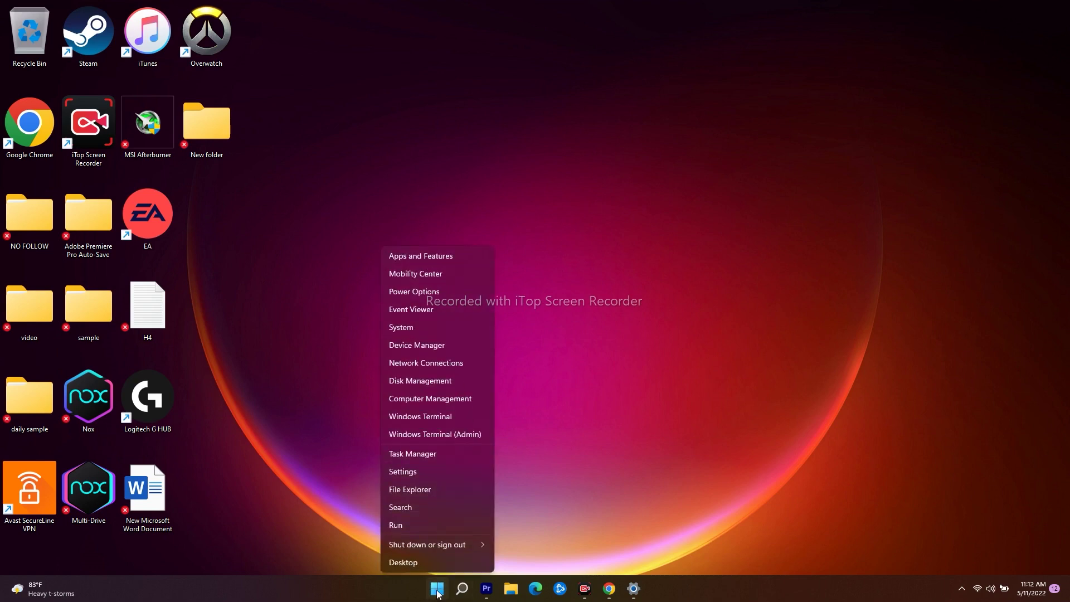
left_click(425, 454)
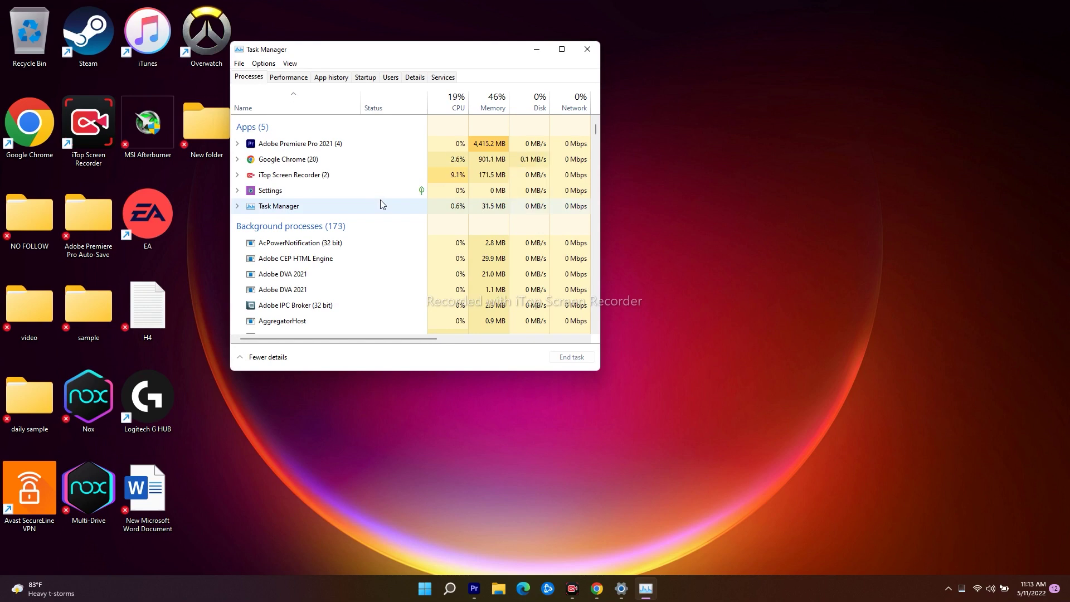
scroll(394, 194, "down", 3)
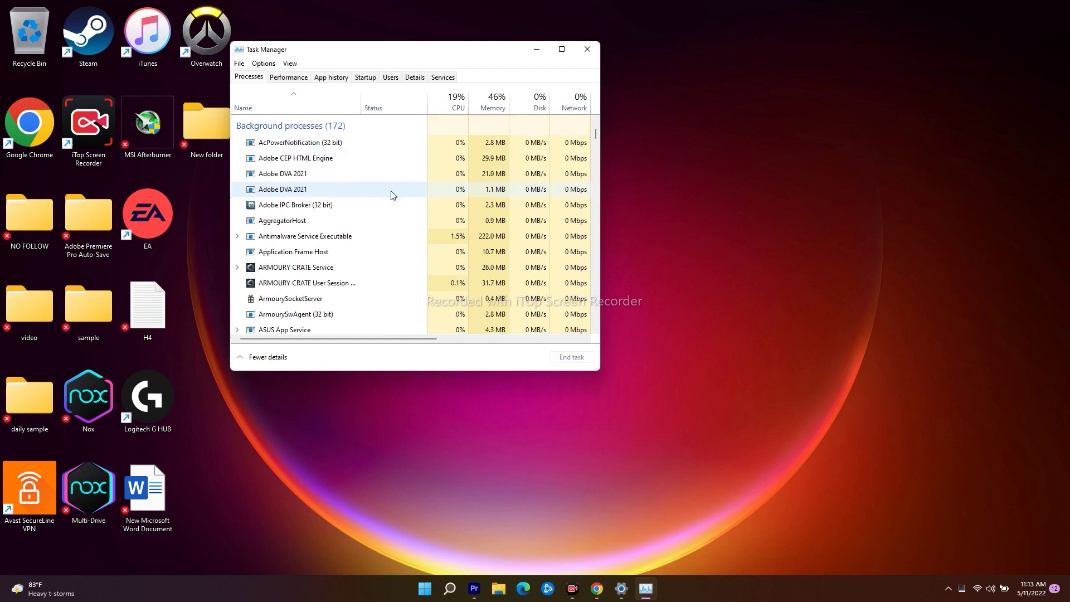
scroll(393, 194, "down", 1)
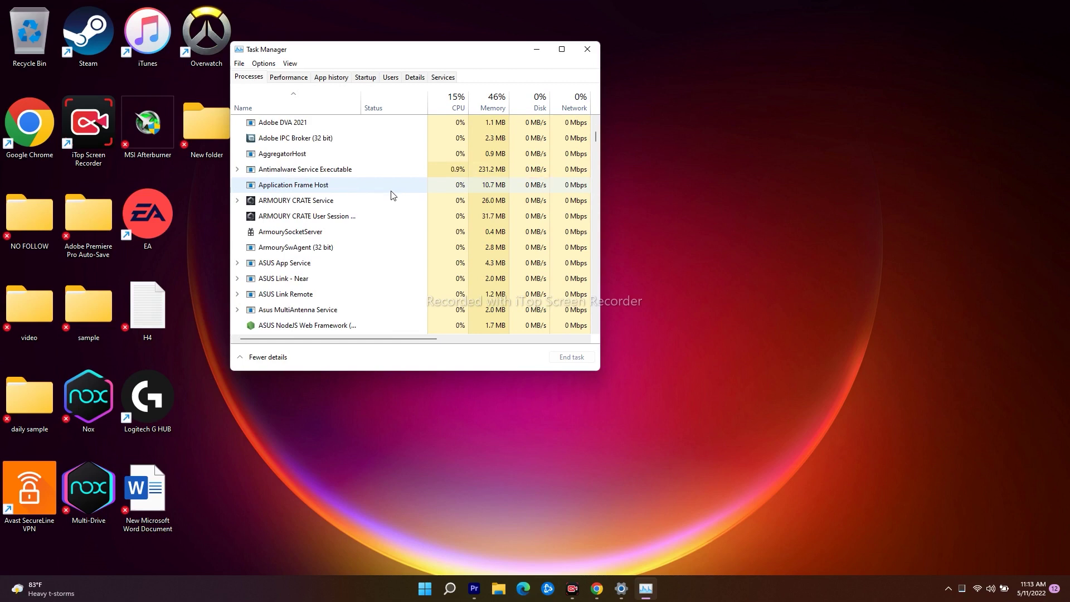
scroll(392, 195, "up", 4)
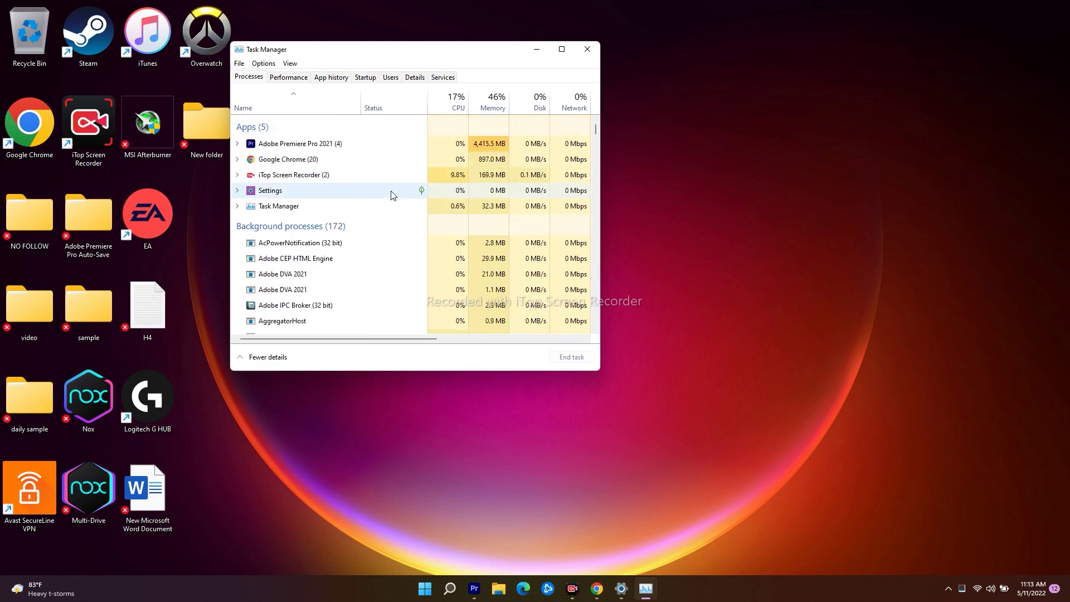
left_click(366, 78)
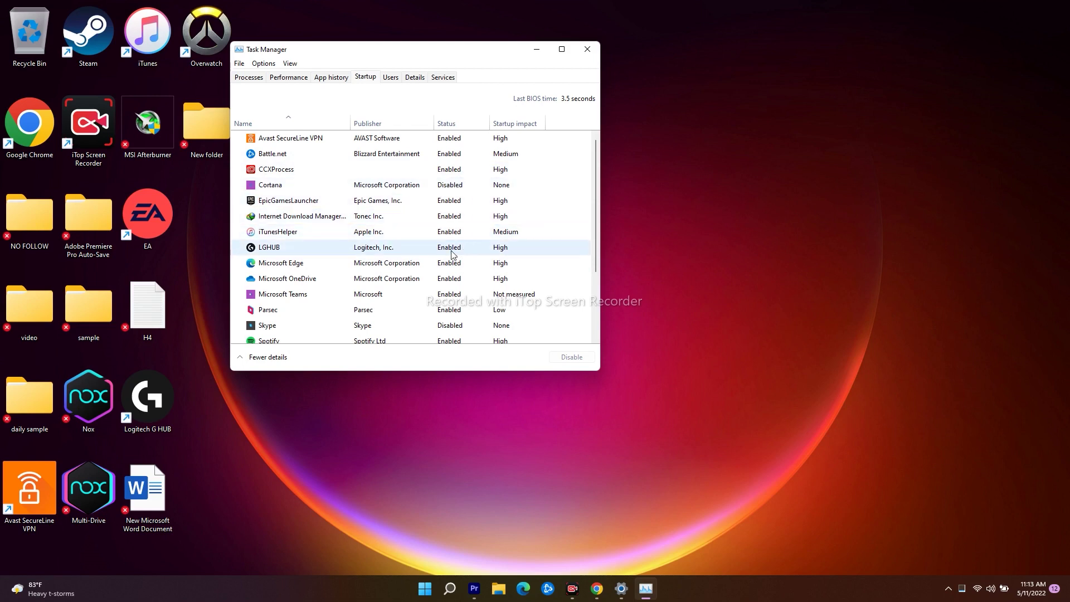
left_click(590, 54)
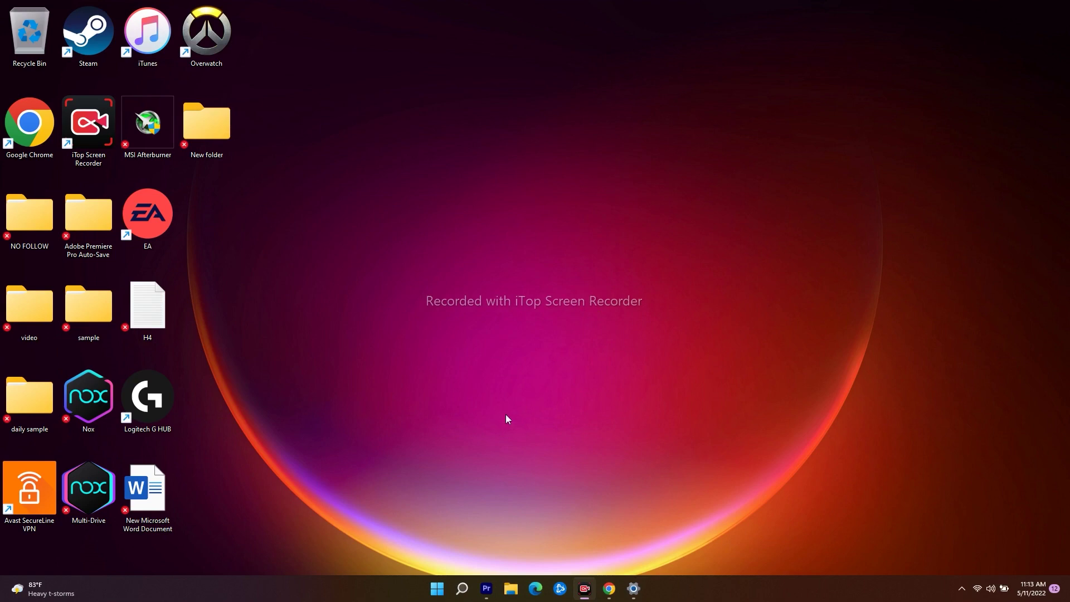
Close Settings and open Windows Defender Firewall's allowed apps list from recent searches.
left_click(633, 588)
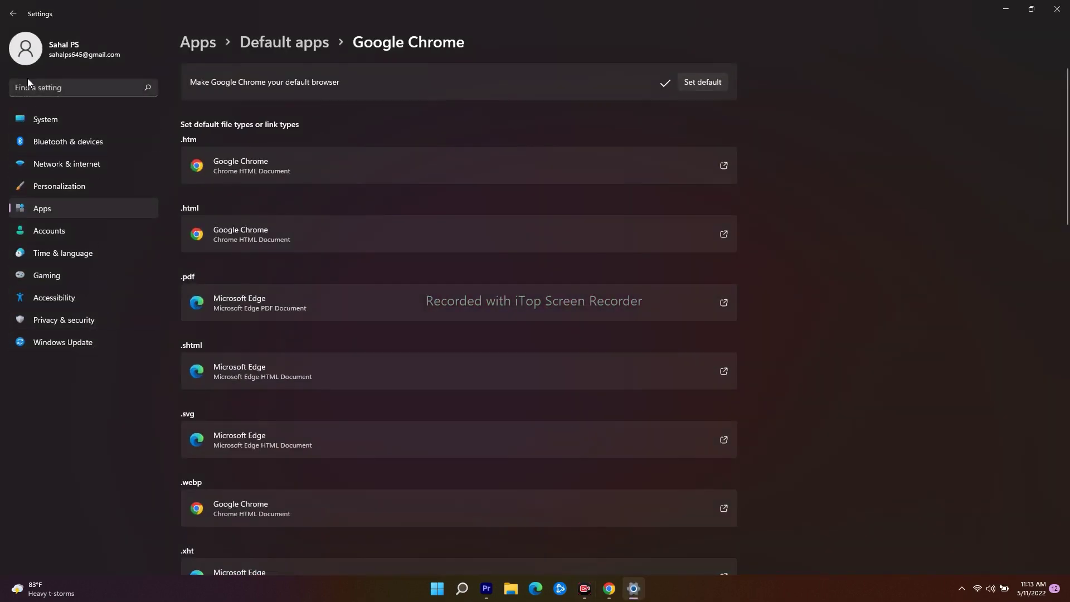
left_click(1057, 9)
left_click(476, 590)
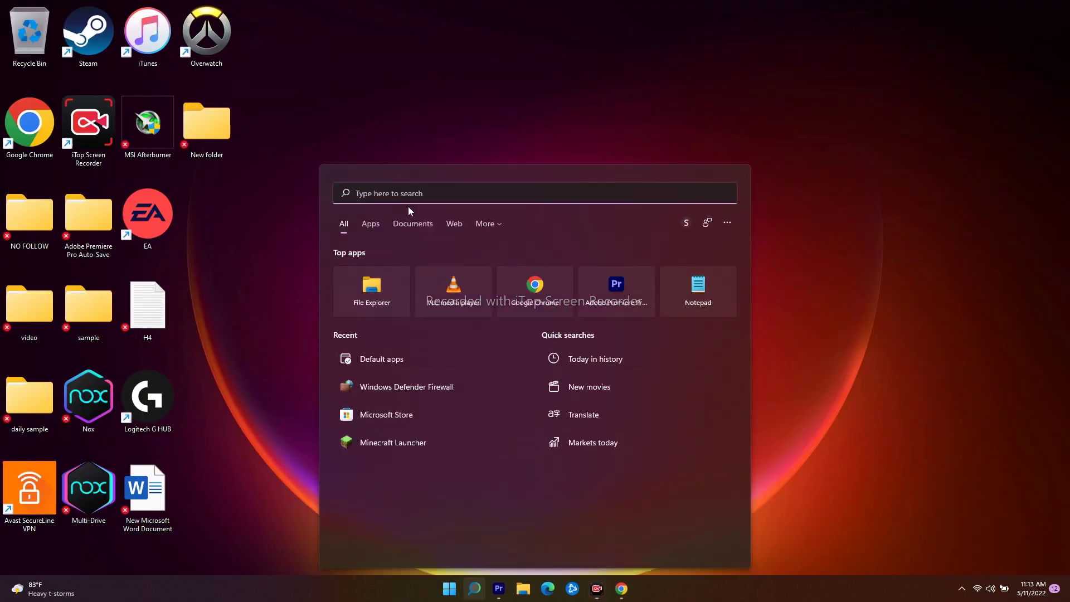
left_click(426, 396)
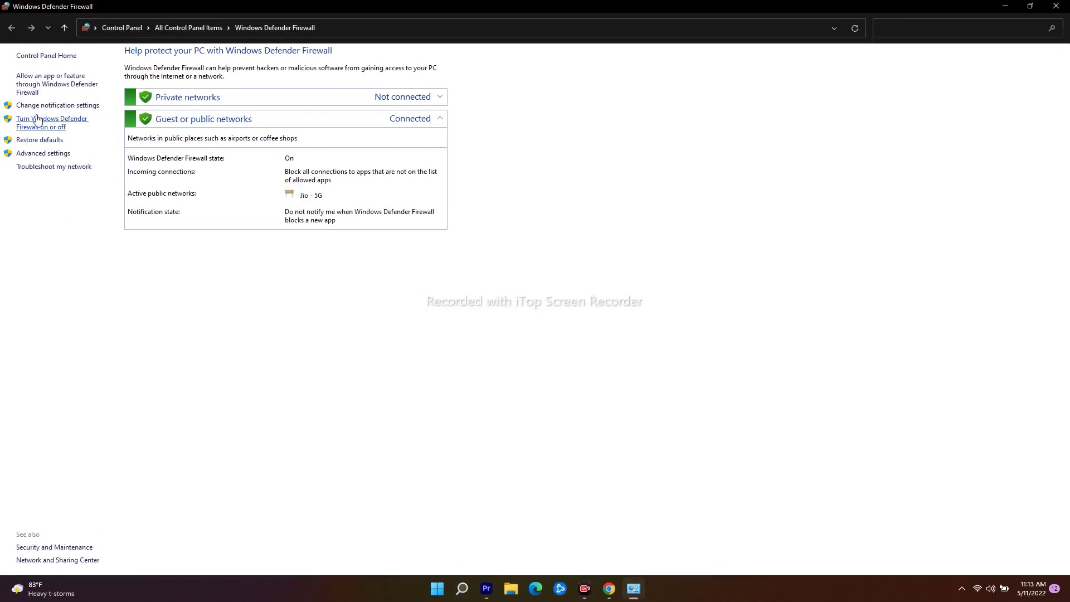
left_click(63, 84)
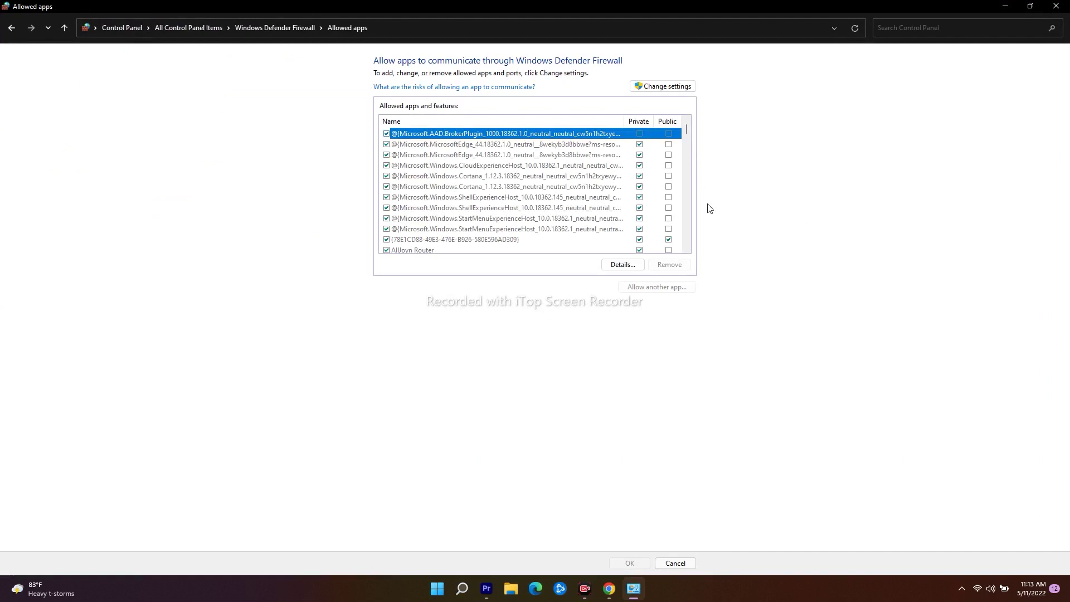
Unlock the allowed apps list with Change settings and choose Allow another app.
left_click_drag(686, 128, 707, 134)
left_click(669, 89)
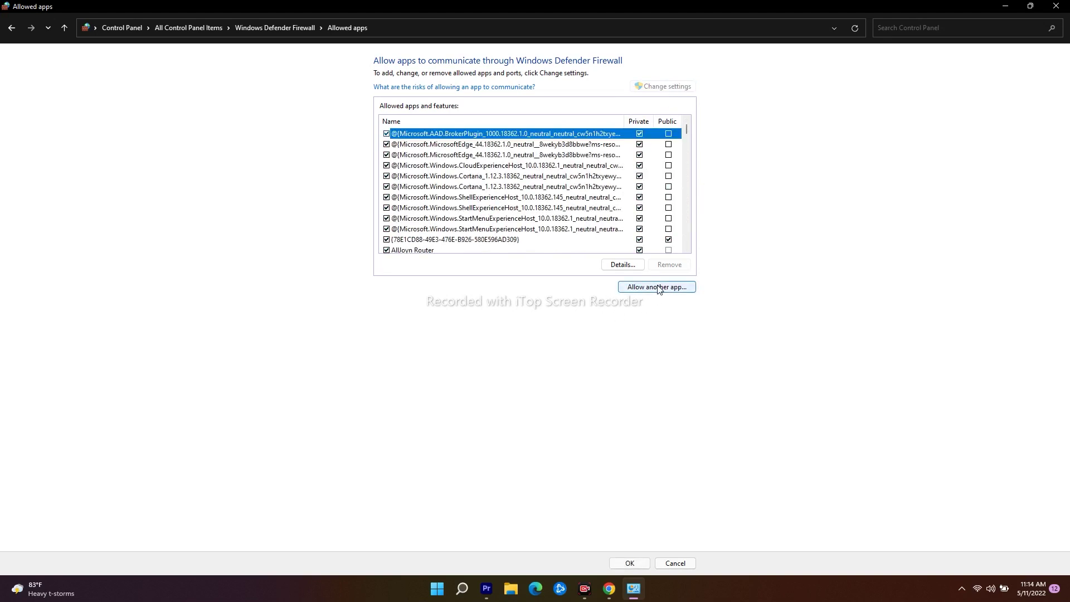
left_click(657, 290)
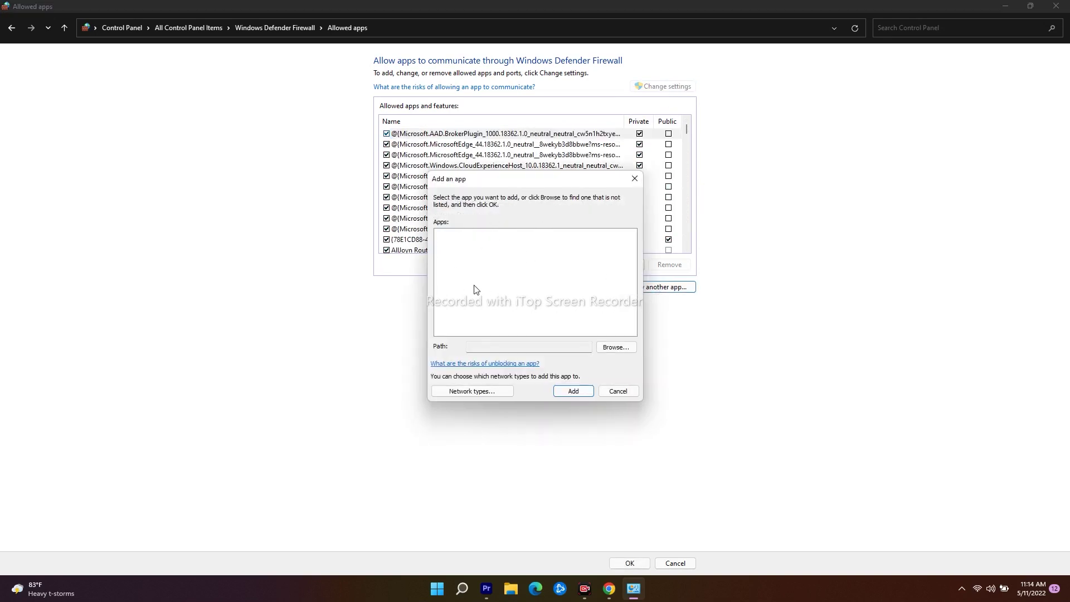
Cancel the file browse and the Add an app dialog without adding anything, then close Allowed apps.
left_click(471, 348)
left_click(614, 348)
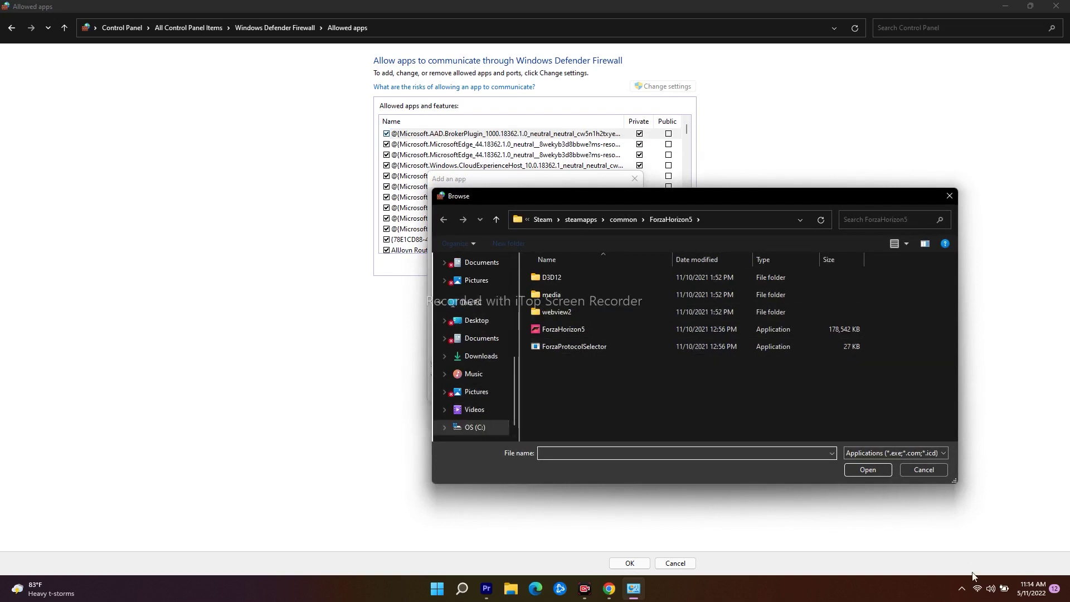
left_click(929, 472)
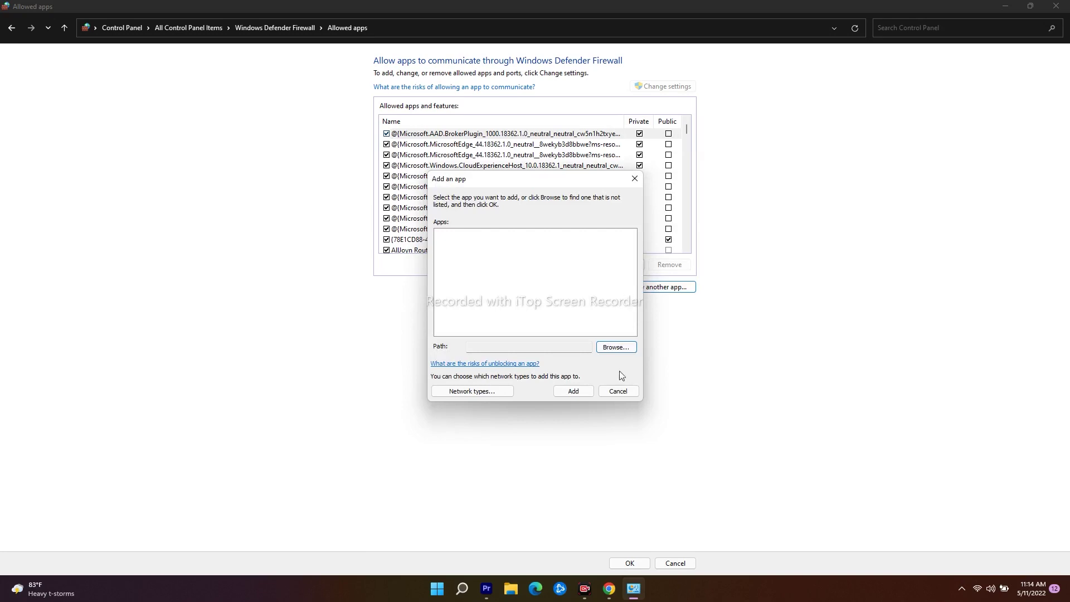
left_click(612, 393)
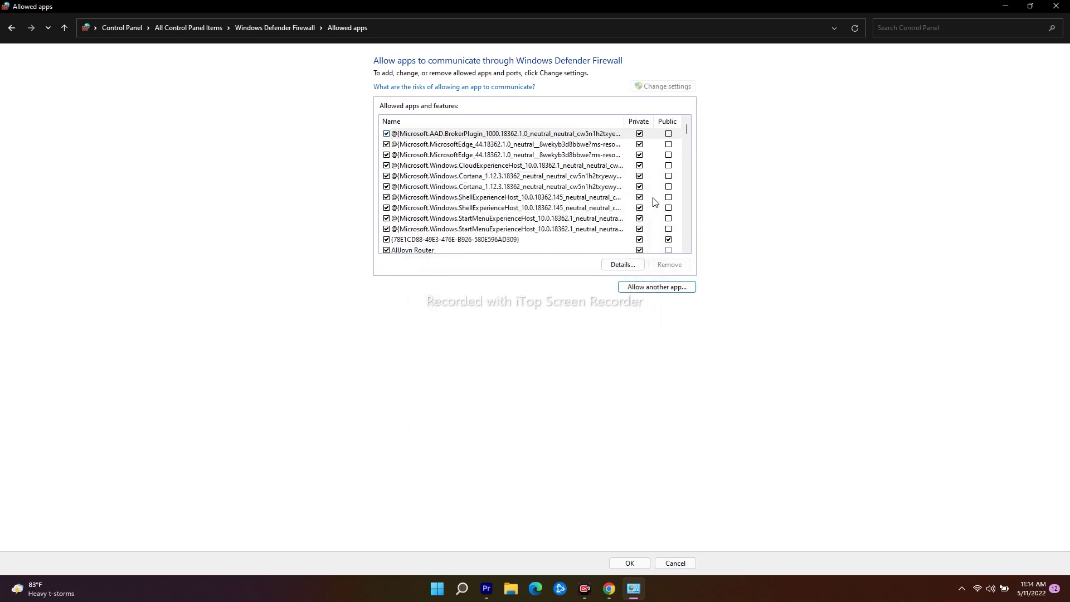
left_click(1055, 7)
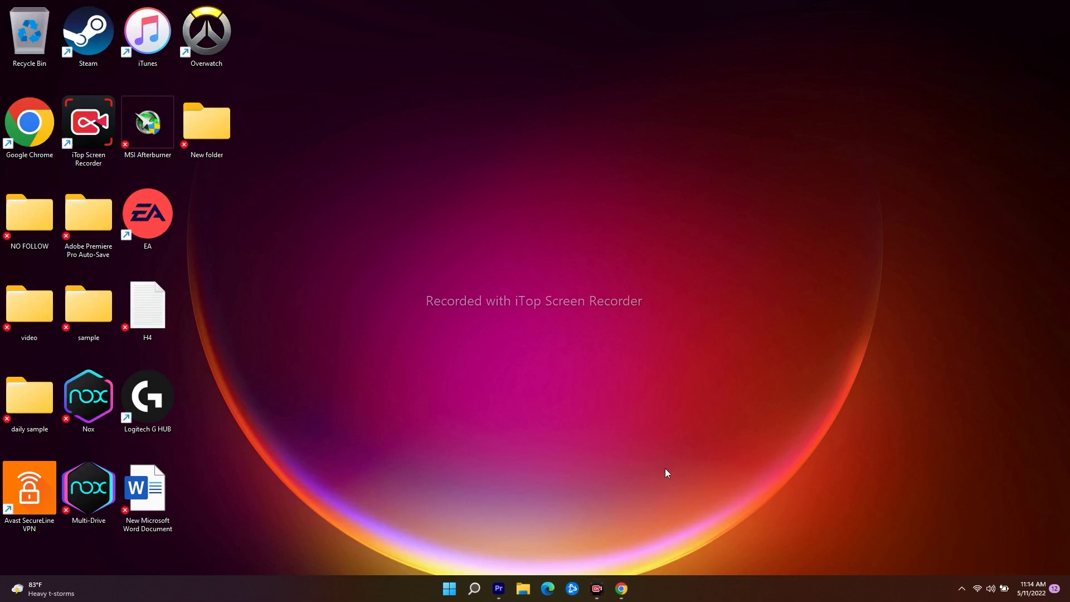